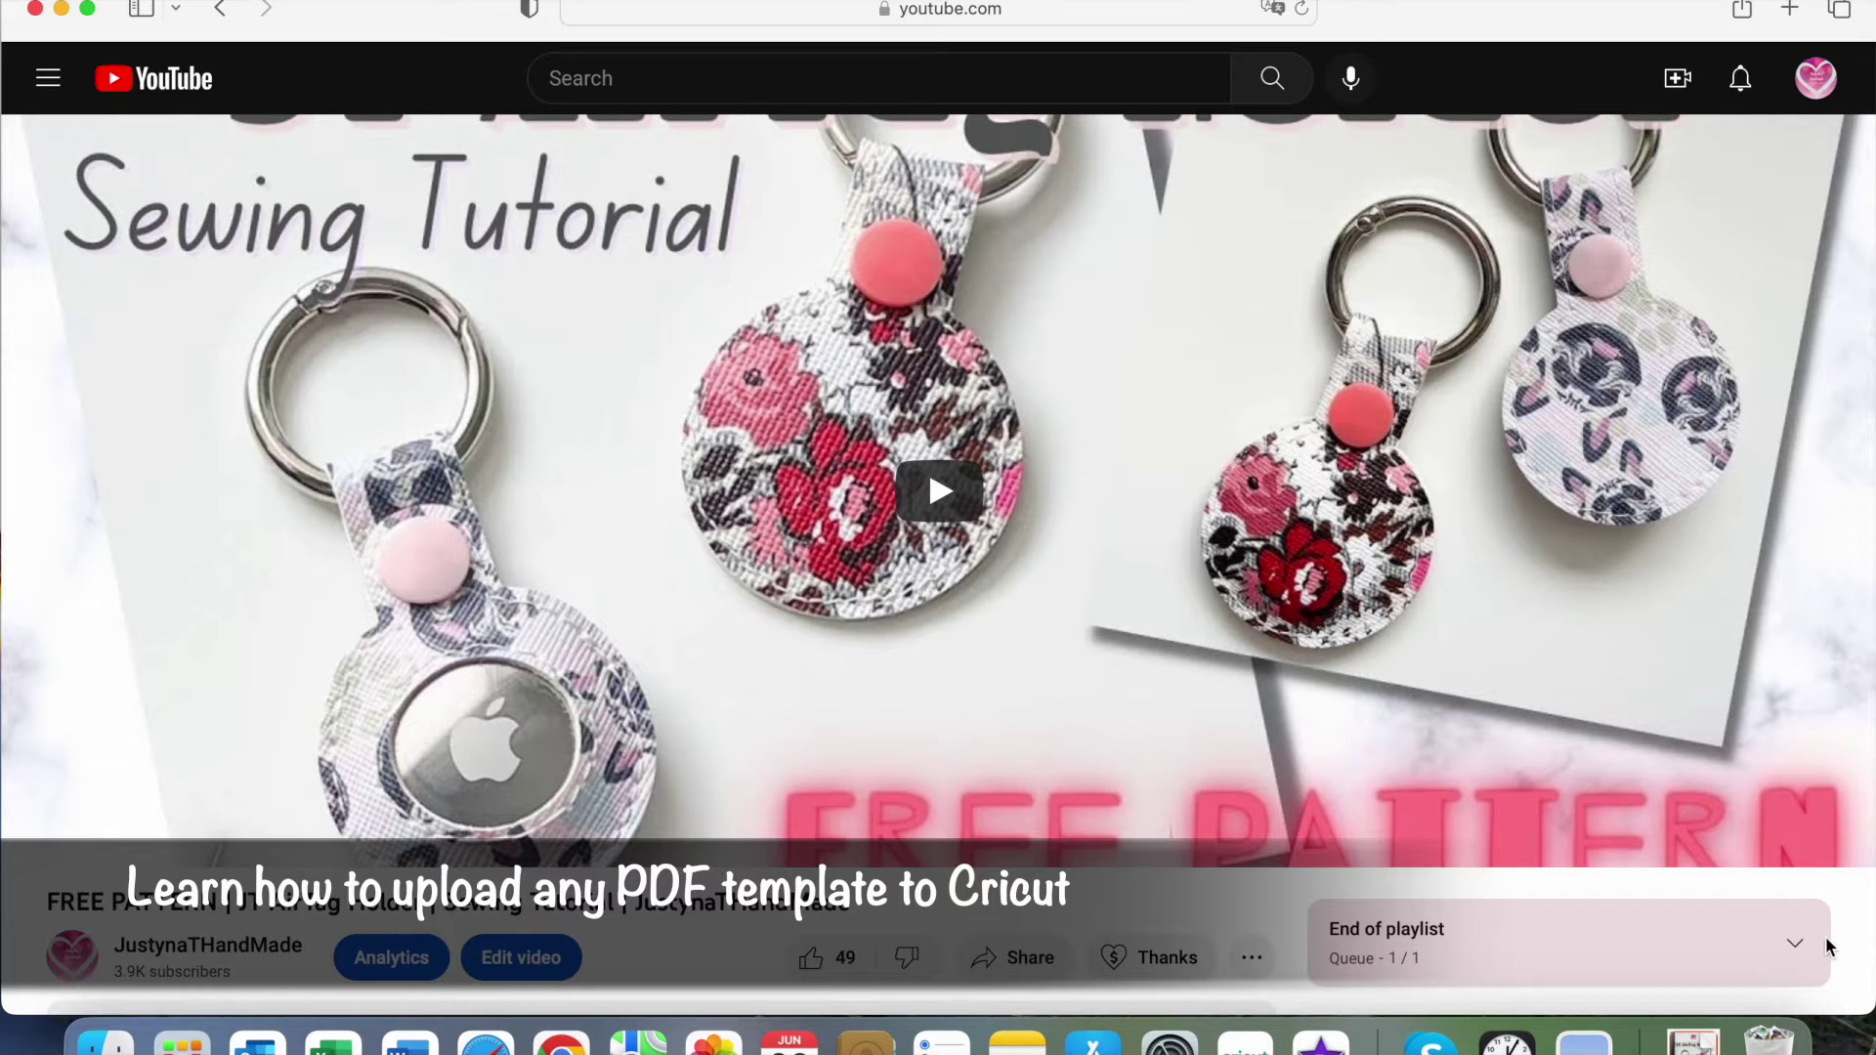
Open the JT AirTag Holder cut-list PDF in Preview on page 4, showing pieces A and B.
left_click(61, 13)
mouse_move(1630, 977)
left_mouse_down()
mouse_move(1633, 880)
mouse_move(1625, 971)
left_mouse_up()
scroll(156, 258, "up", 5)
left_click(159, 237)
scroll(157, 231, "down", 4)
left_click(138, 787)
Frame pieces A and B in a Cmd+Shift+5 capture area of about 681 x 510.
key("super+shift+5")
left_click_drag(1185, 699, 1210, 675)
left_click_drag(1473, 829, 1398, 858)
mouse_move(1155, 242)
left_mouse_down()
mouse_move(1159, 219)
mouse_move(1176, 233)
left_mouse_up()
left_click_drag(1429, 518, 1387, 523)
Capture the screenshot of pieces A and B, review it, and close its preview.
left_click(1124, 931)
left_click(1729, 932)
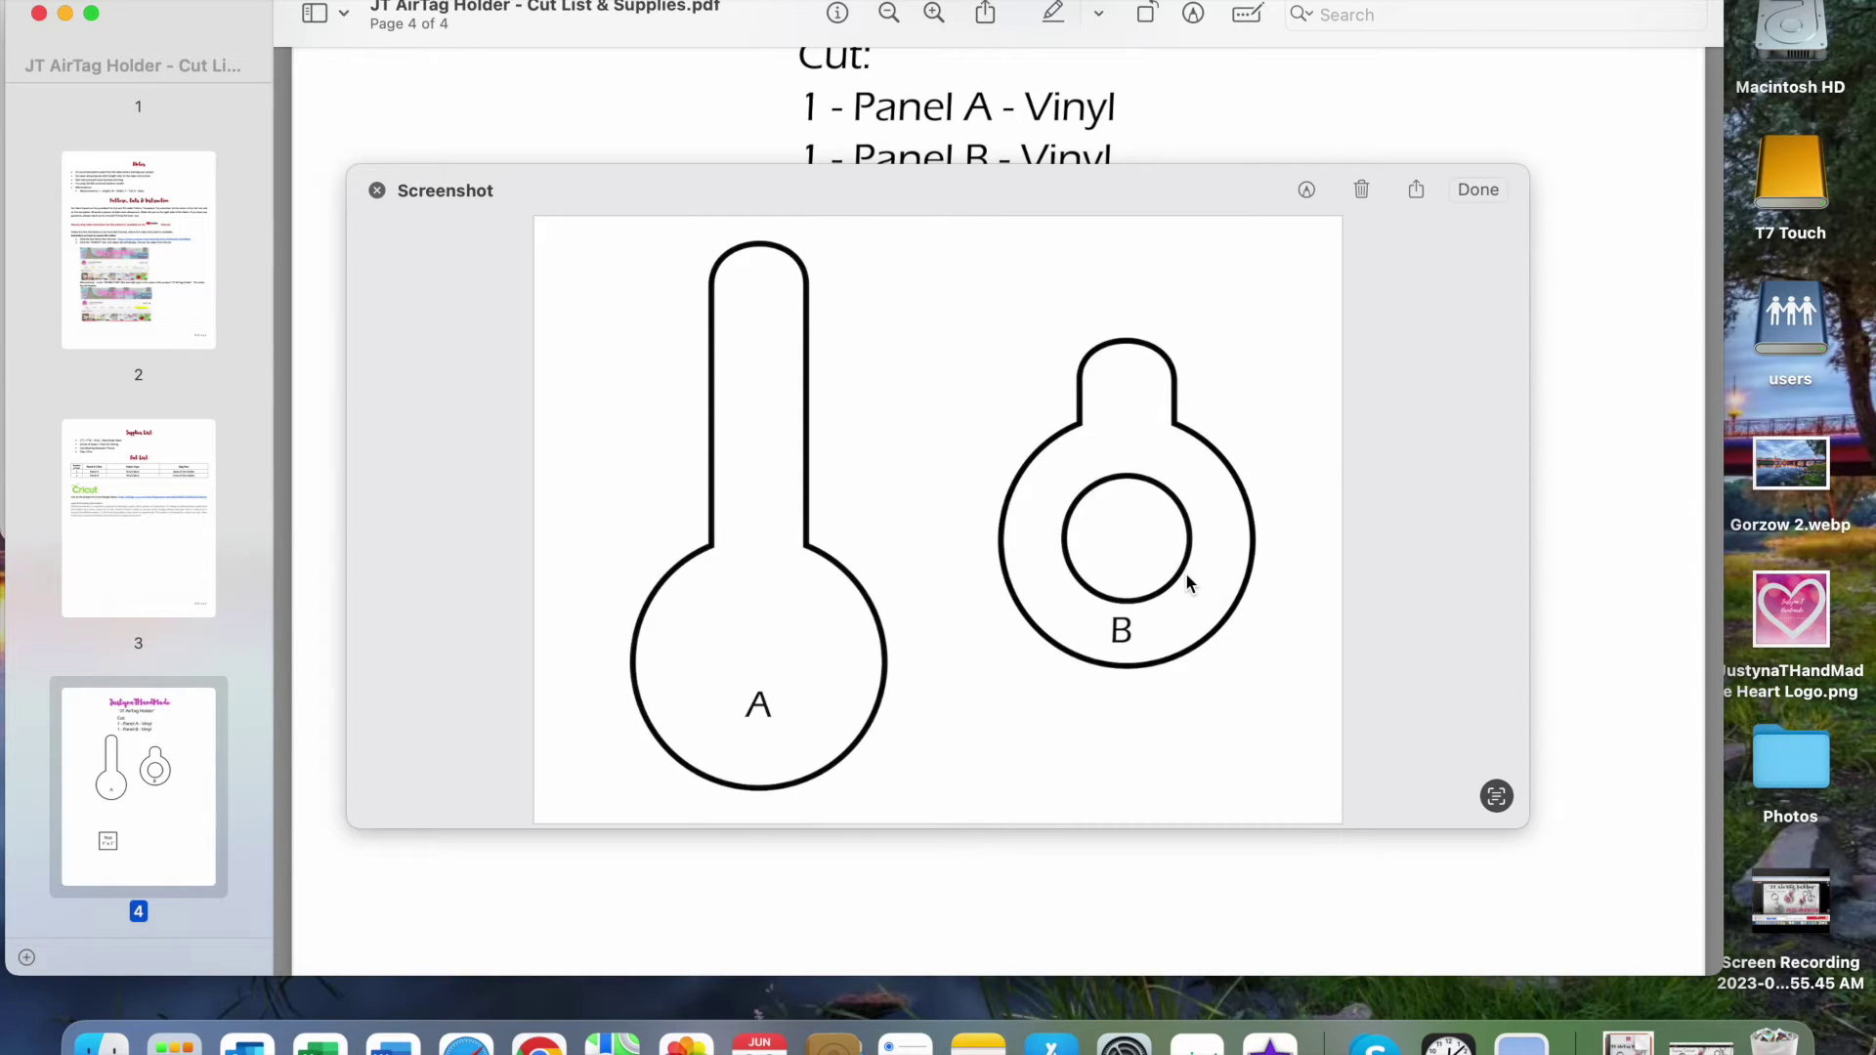
left_click(1480, 189)
left_click_drag(1028, 14, 798, 67)
double_click(520, 66)
Minimize Preview and move the new screenshot into the Downloads folder.
left_click_drag(742, 51, 809, 51)
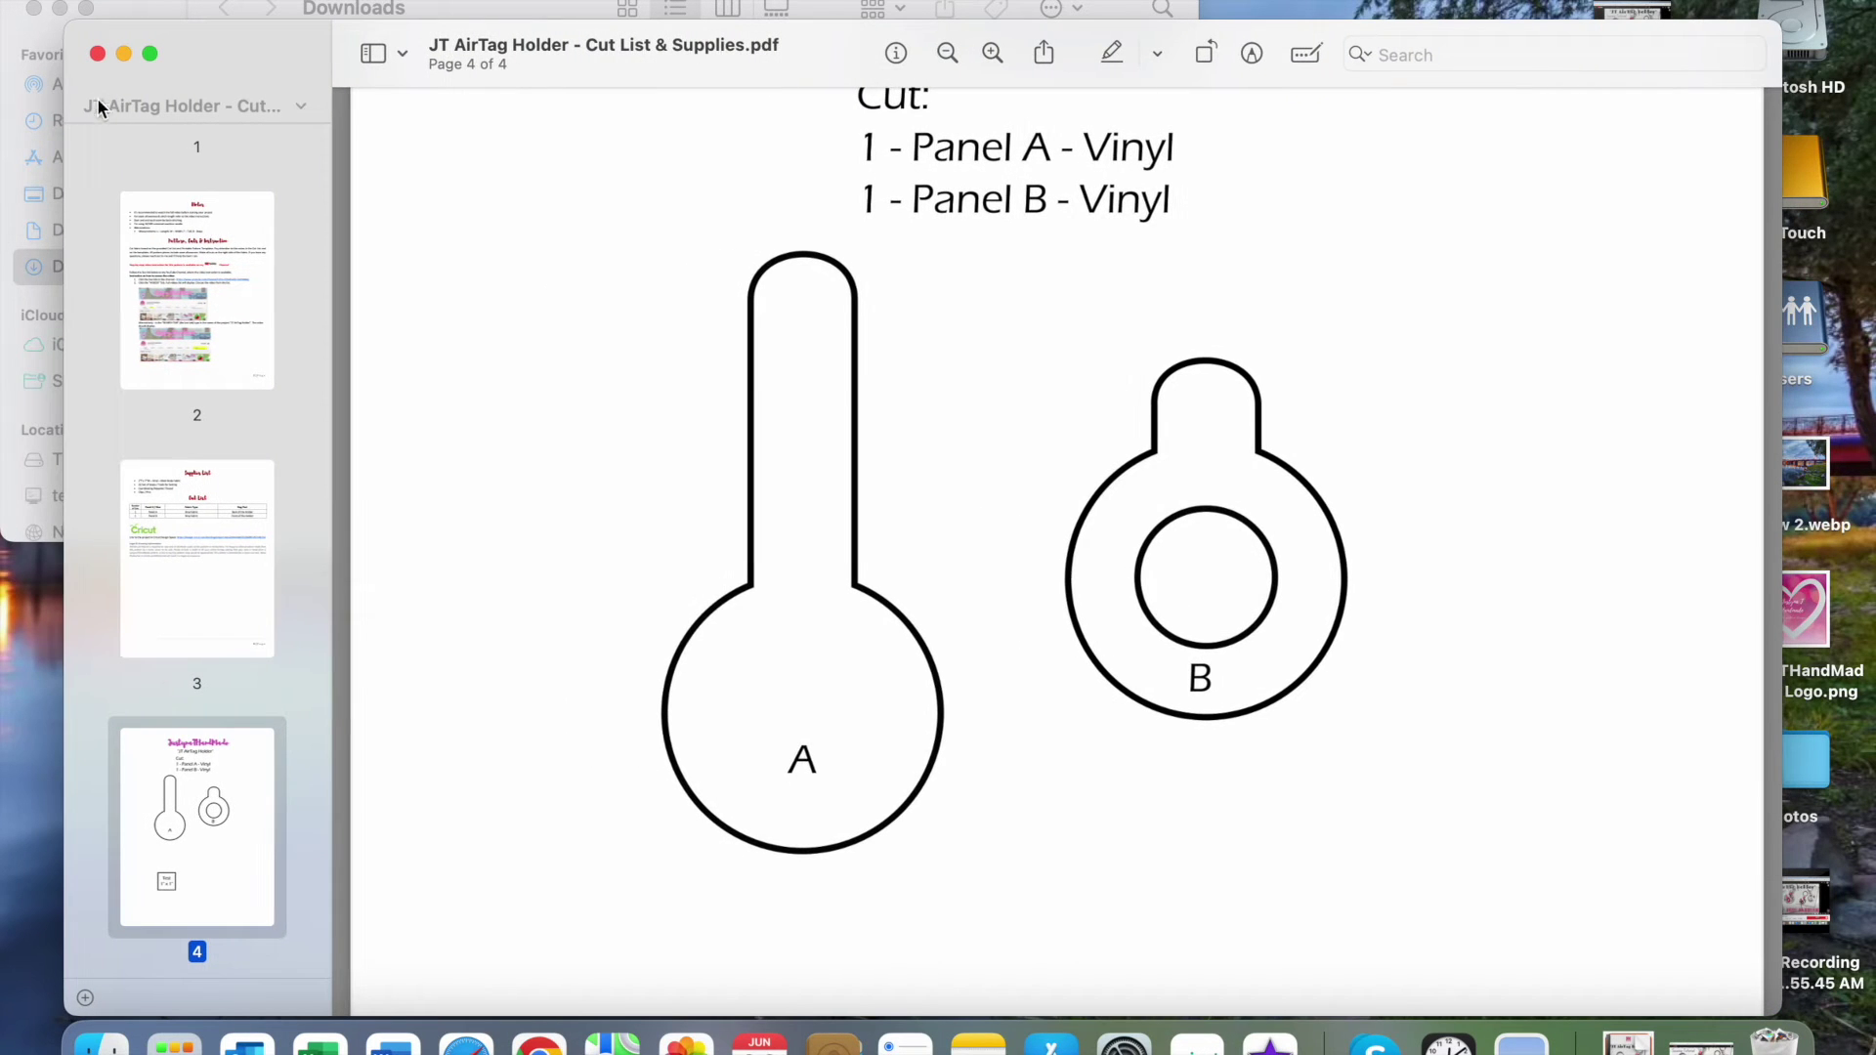
left_click(124, 54)
left_click_drag(1644, 469, 256, 196)
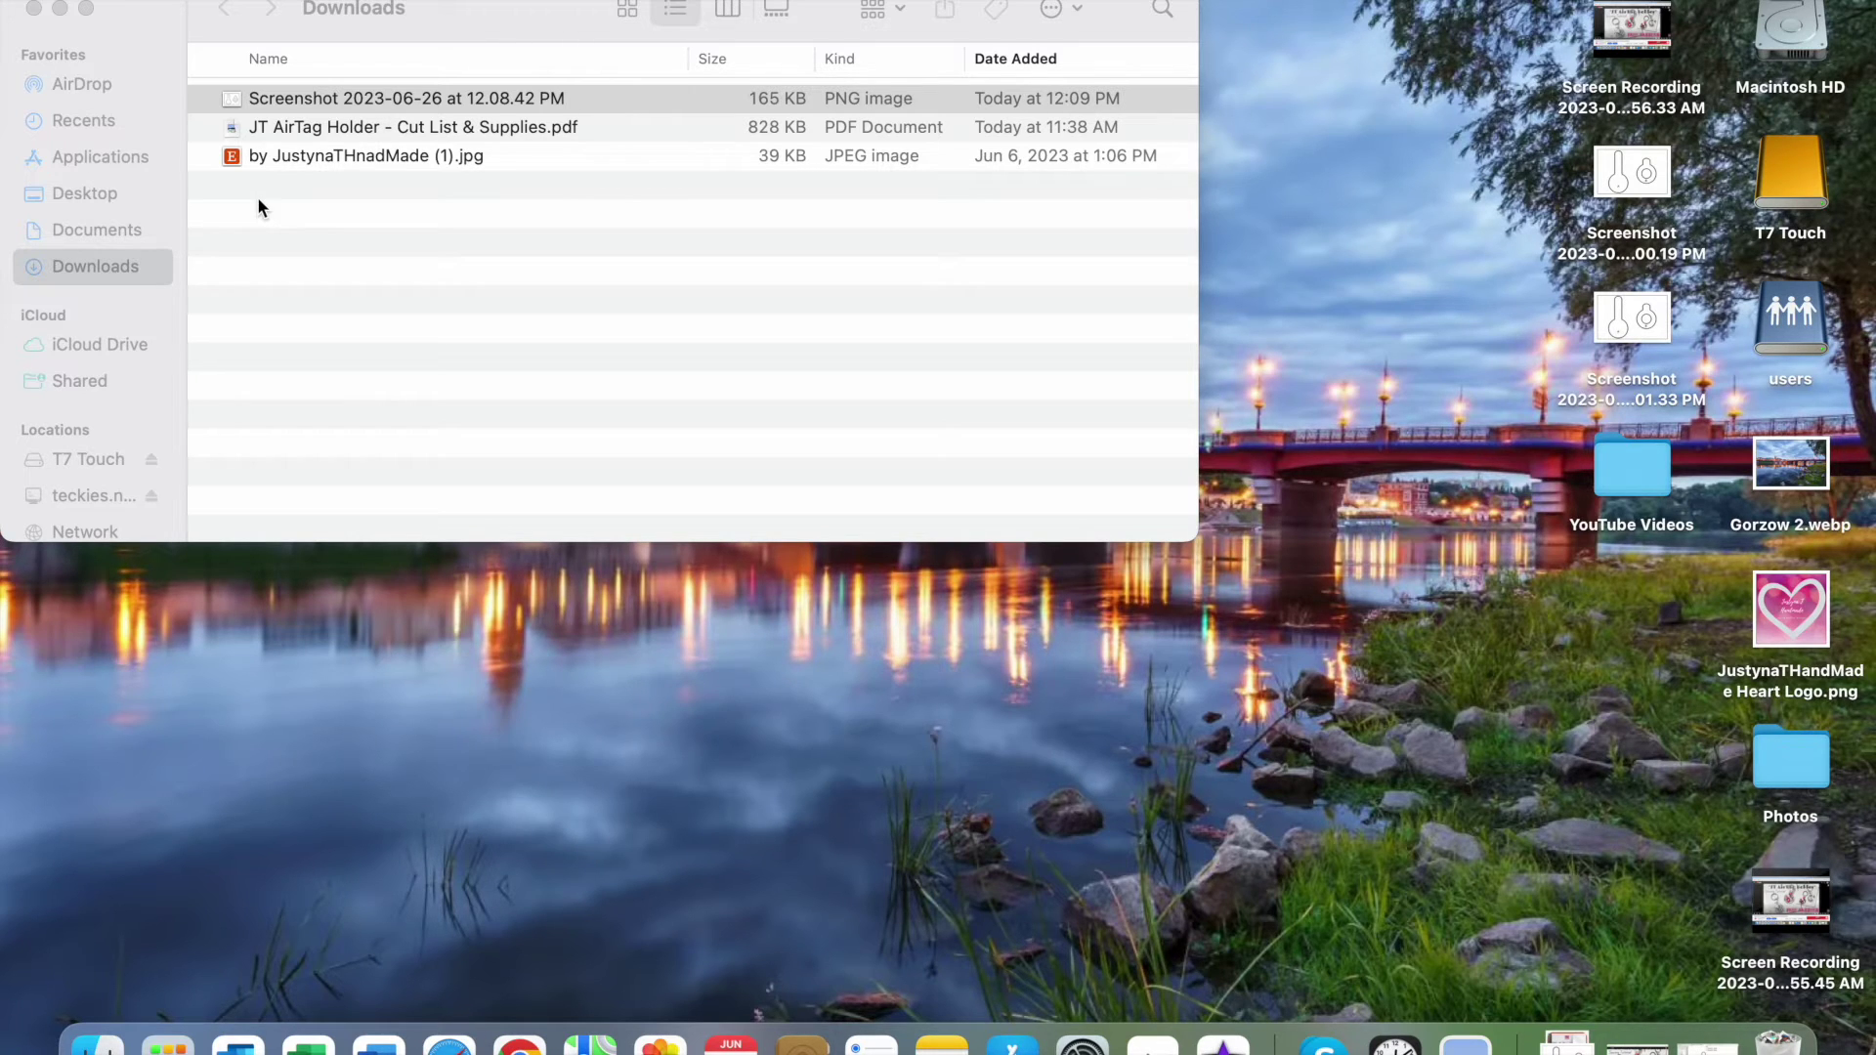
left_click(771, 275)
Launch Cricut Design Space and start a new blank project.
left_click(734, 13)
left_click(1153, 1044)
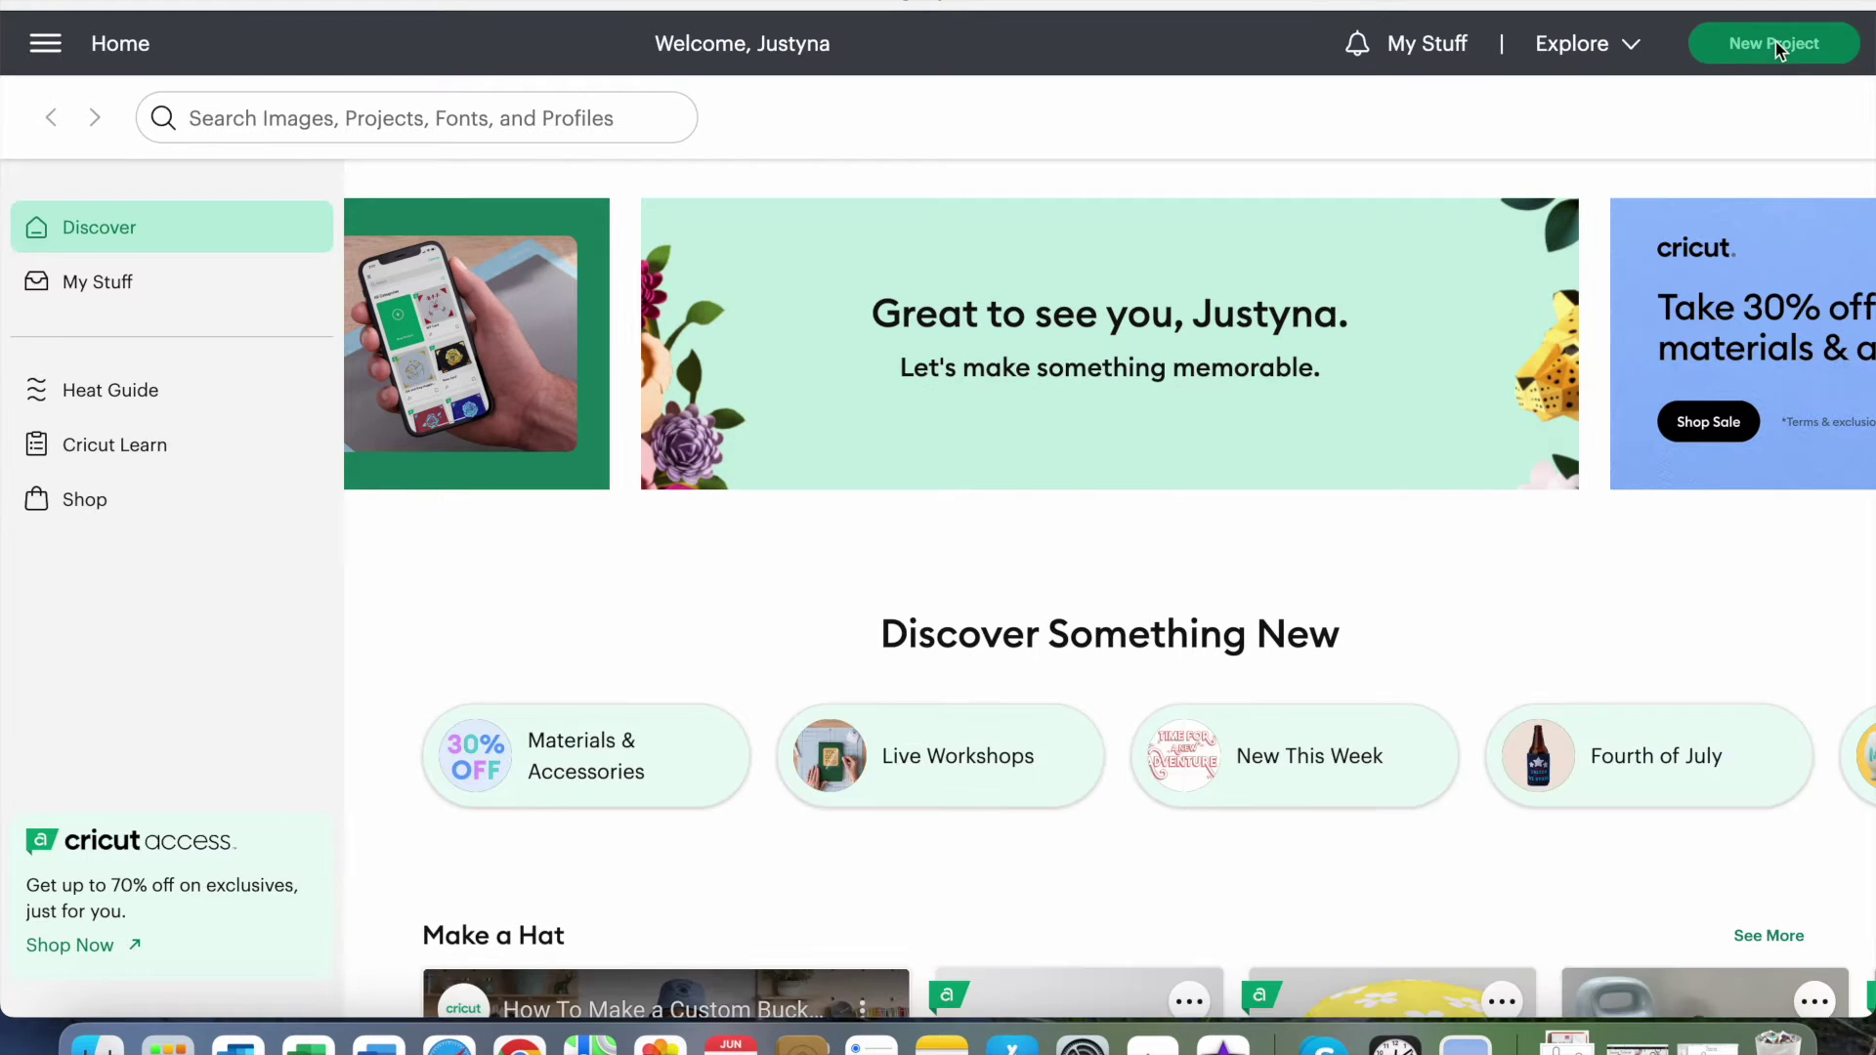
left_click(1776, 47)
Upload the A/B screenshot from Downloads as an image with the Simple image type.
left_click(46, 846)
left_click(257, 453)
left_click(98, 1046)
left_click_drag(339, 123, 806, 633)
left_click(59, 10)
left_click(1204, 325)
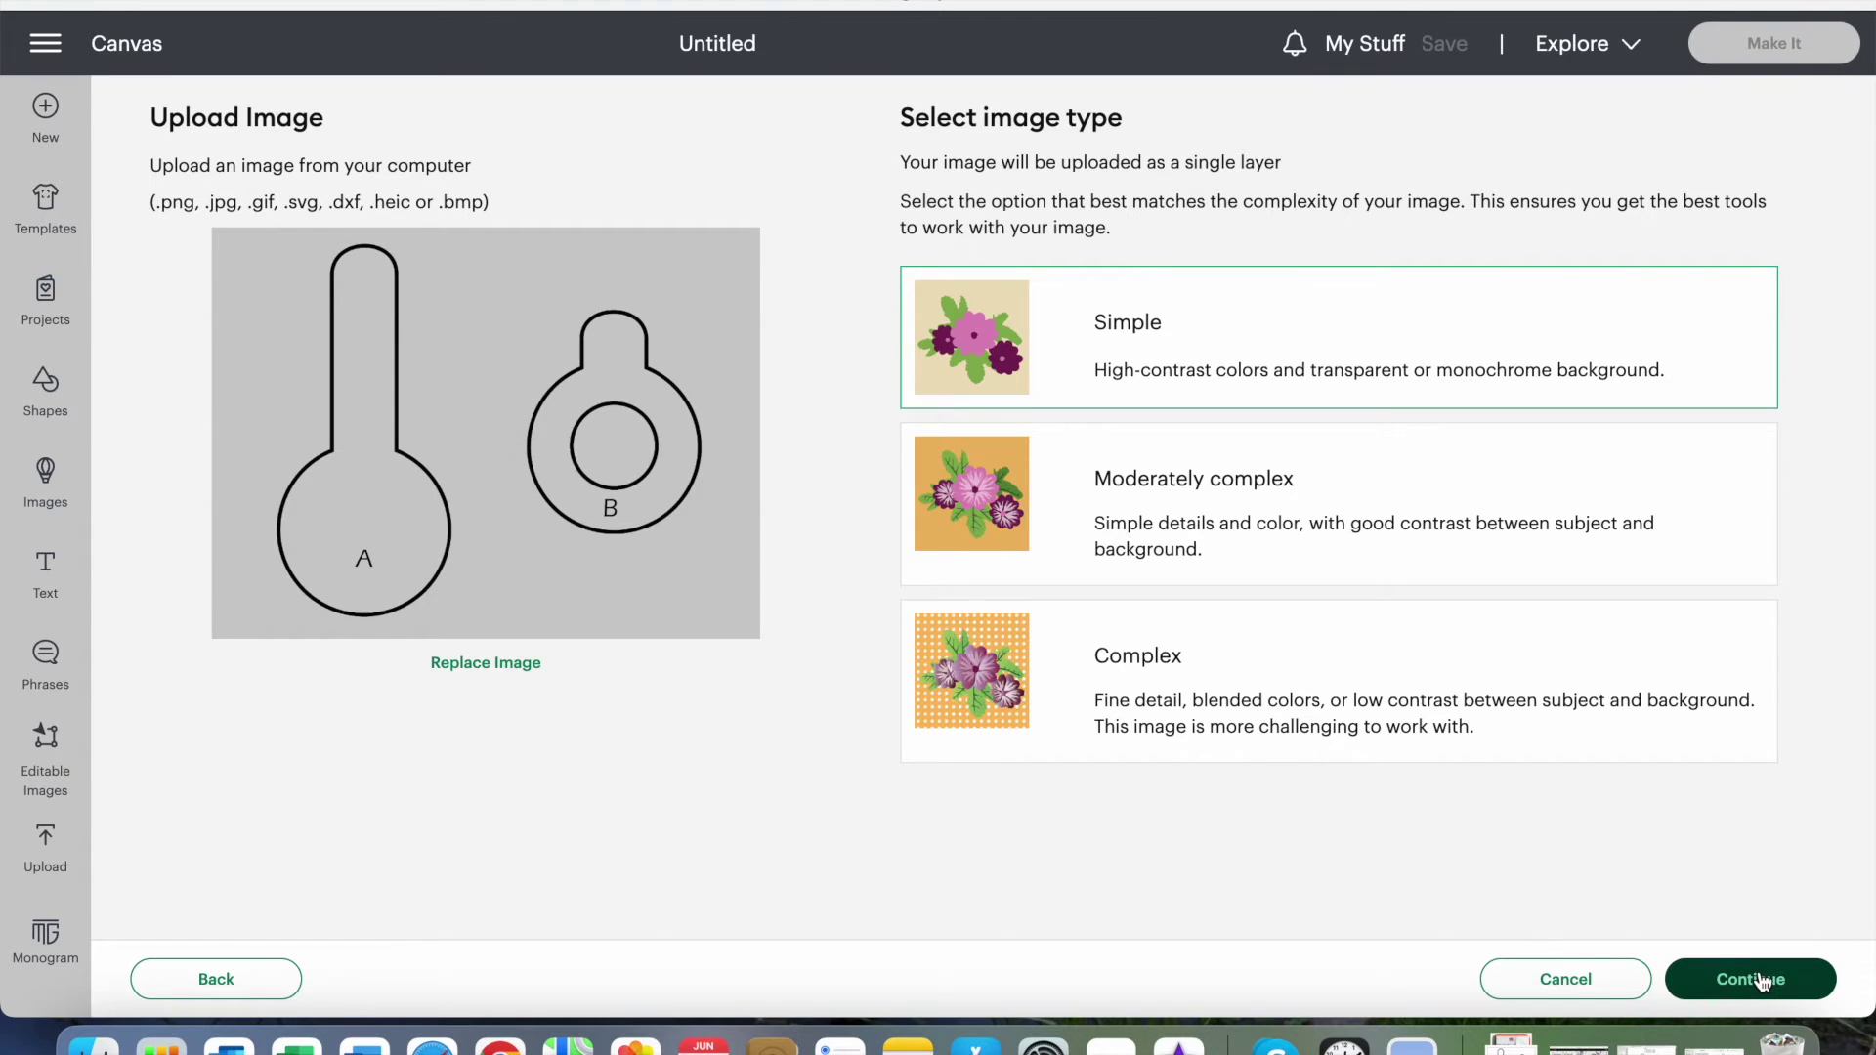
left_click(1763, 982)
Remove the grey background and the inside of circle B from the image.
left_click(1336, 679)
left_click(1427, 520)
left_click(1774, 983)
Save the image as a Cut Image and select it among recent uploads.
left_click(461, 783)
left_click(1776, 985)
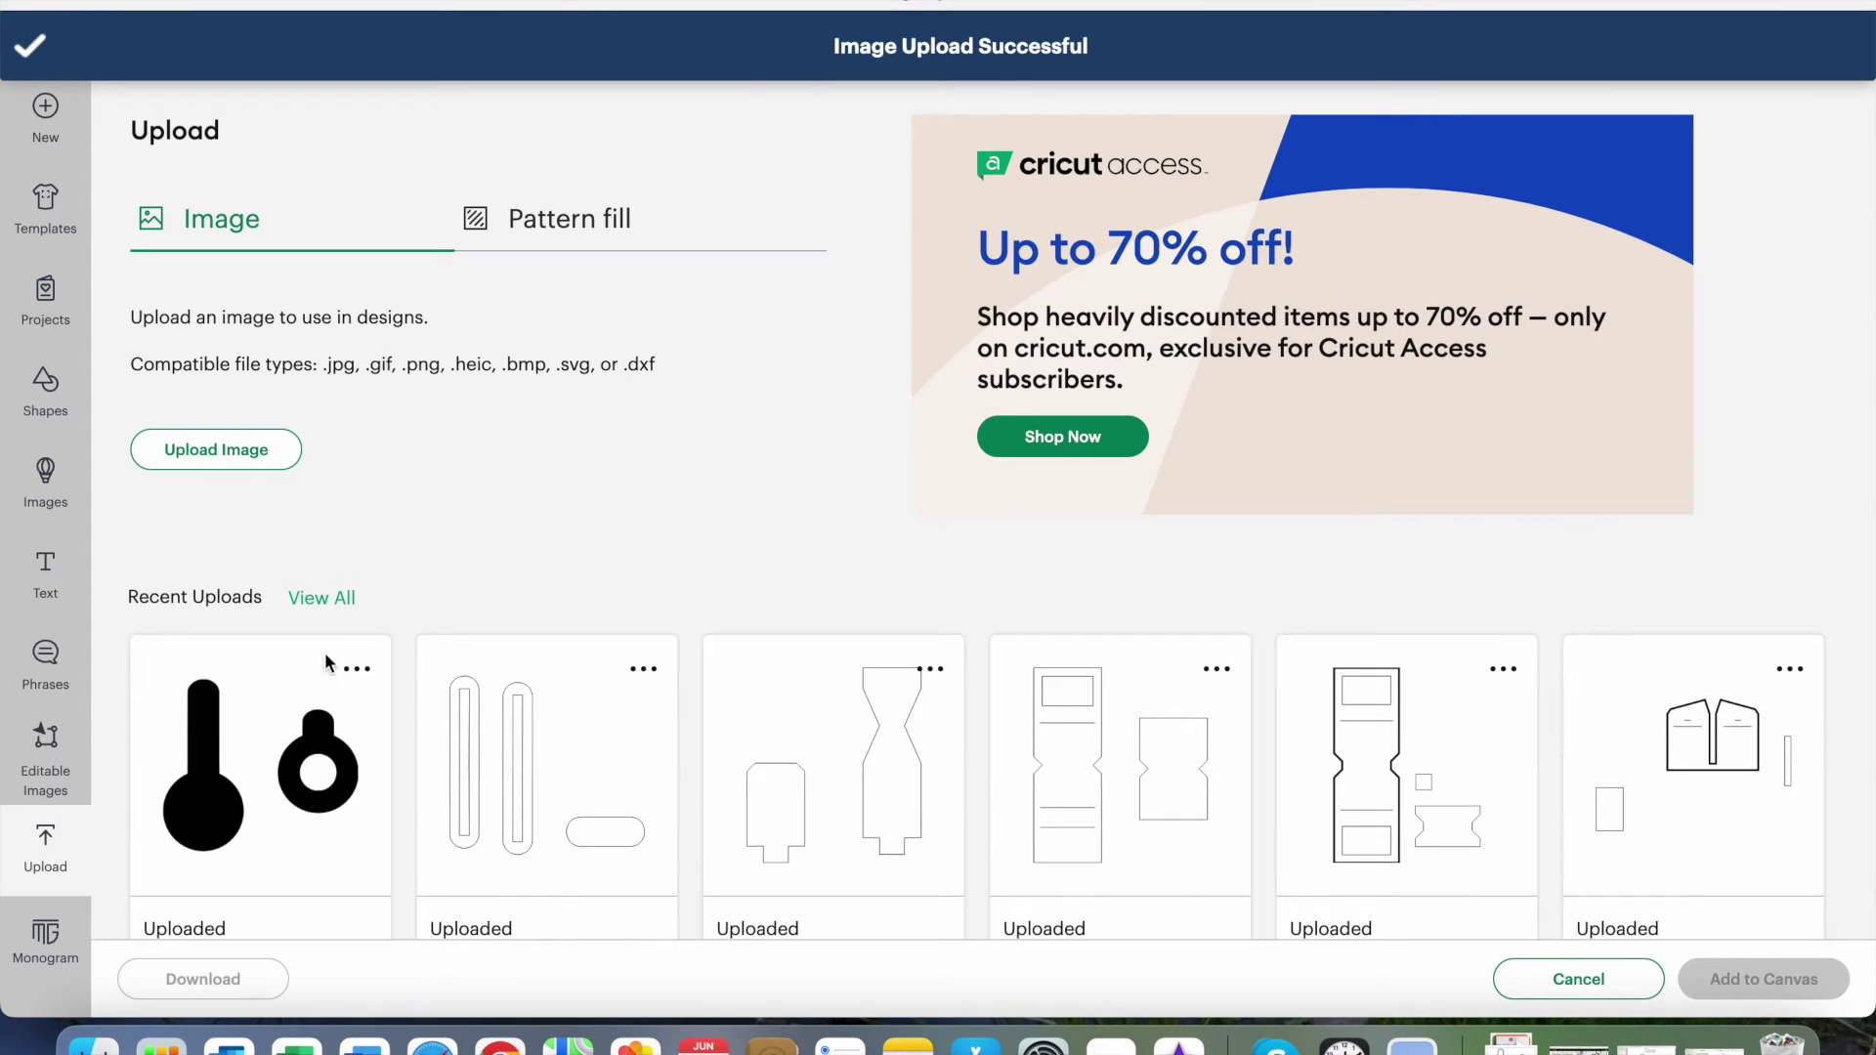
left_click(301, 723)
scroll(301, 723, "down", 2)
Add the A and B image to the canvas, zoom out to 50%, and move it onto the grid.
left_click(1792, 993)
left_click(155, 965)
left_click(155, 964)
left_click_drag(338, 526, 592, 567)
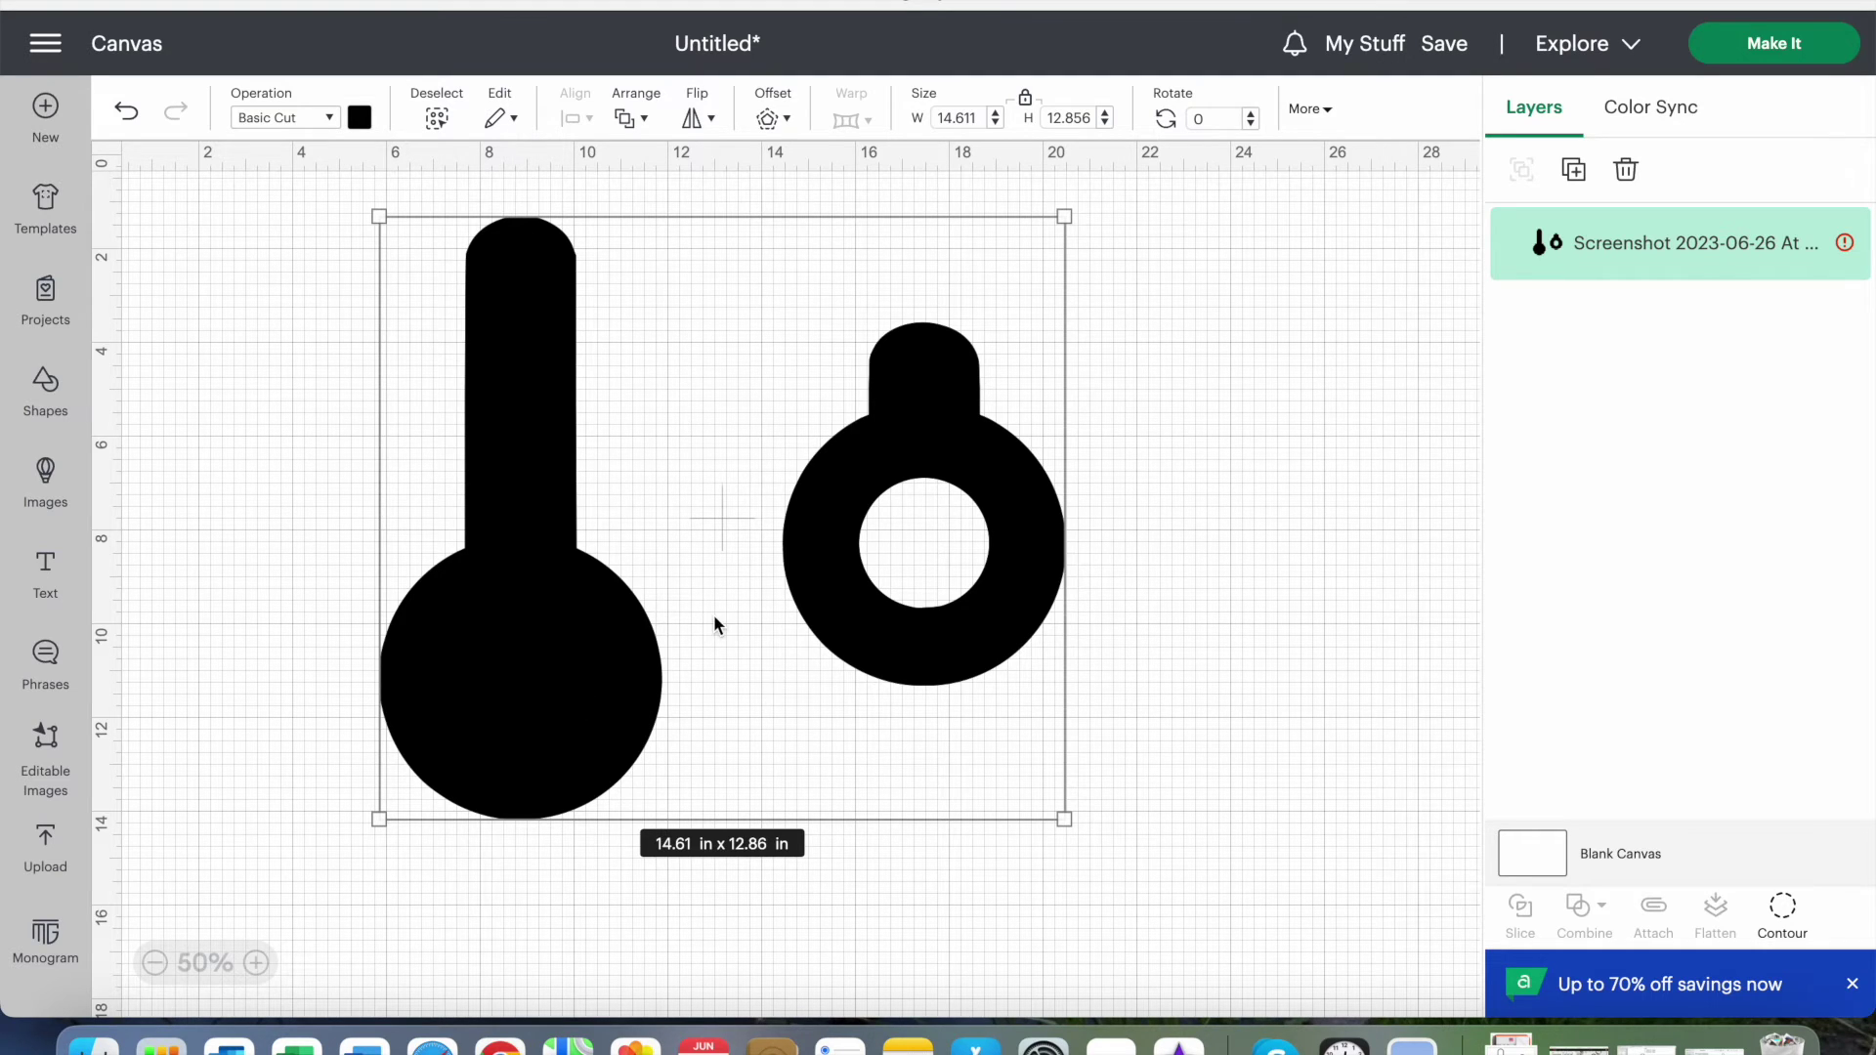
left_click(566, 557)
Set the design's height to 3.6 in, then zoom back to 100% and deselect.
left_click(1092, 116)
type("3.6")
key("Return")
left_click(256, 965)
left_click(256, 964)
left_click(696, 467)
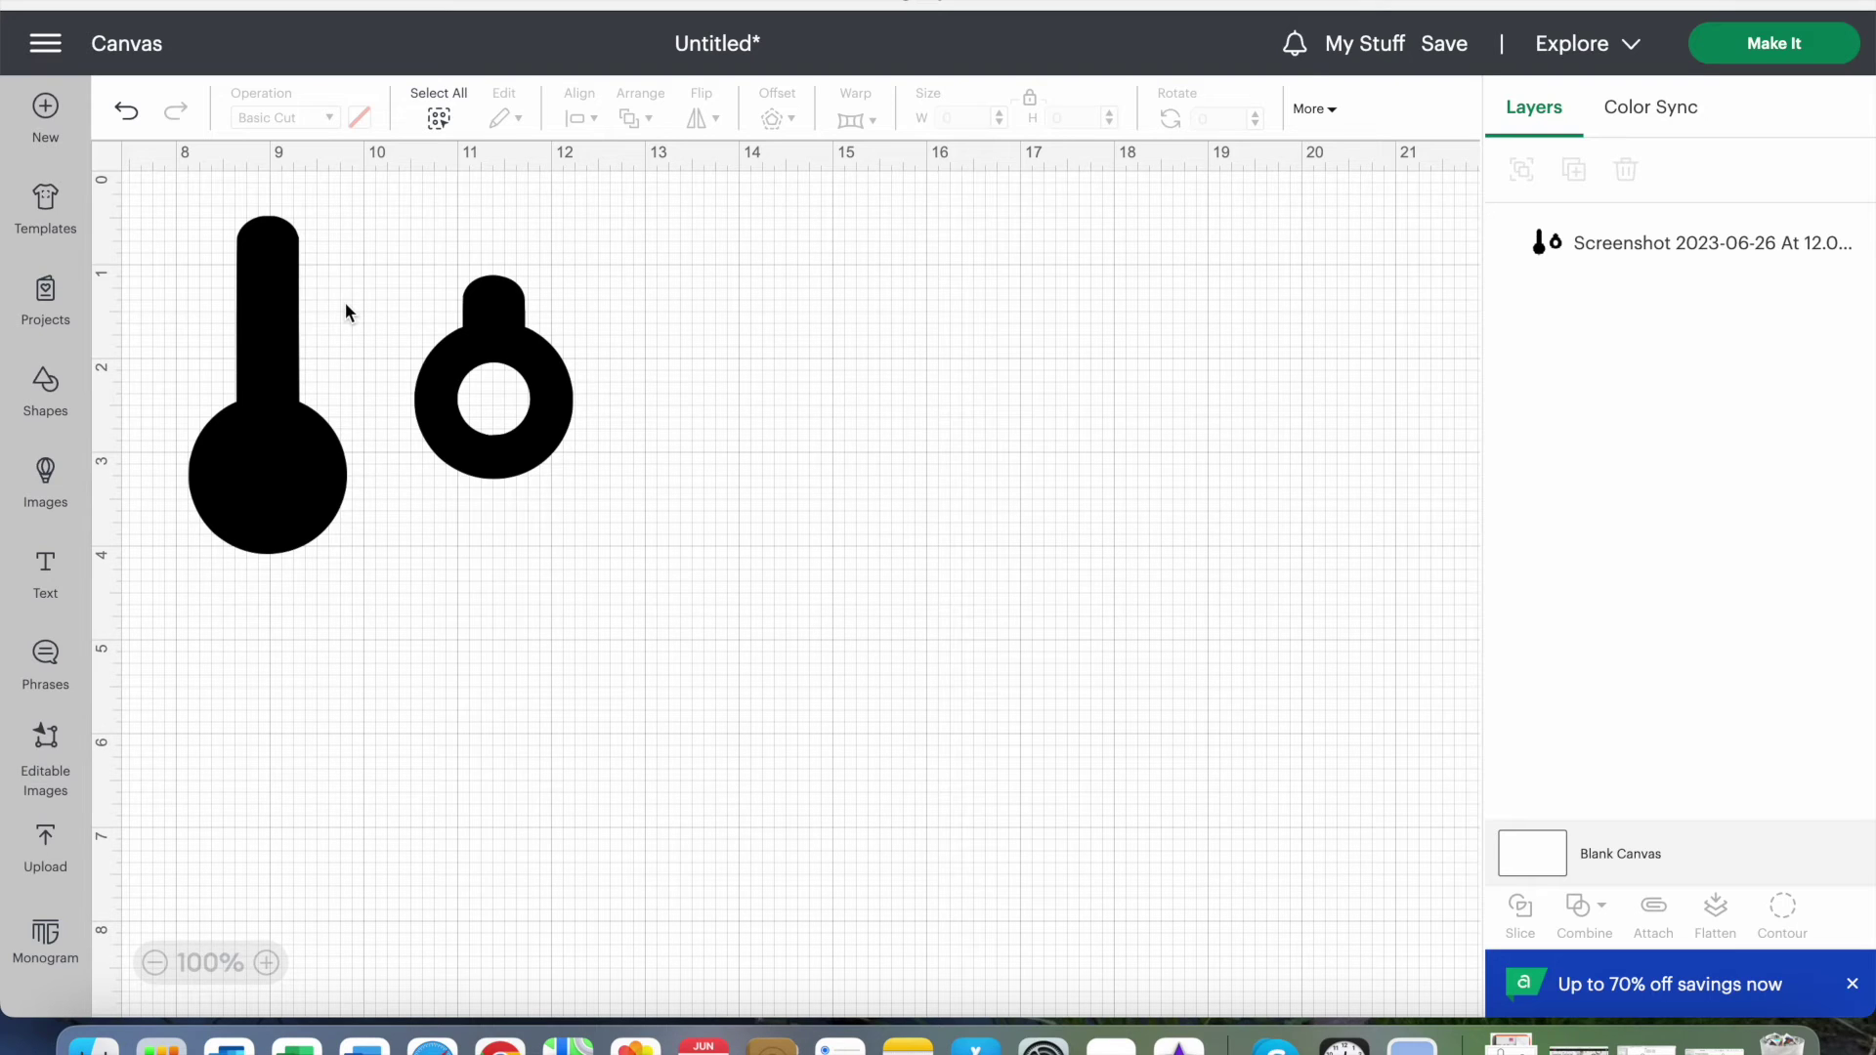
Duplicate the A and B image and move the copy aside.
left_click(288, 311)
left_click(1573, 171)
left_click_drag(433, 337, 894, 388)
Use Contour on the original to hide ring B, leaving only piece A.
left_click(324, 449)
left_click(1786, 919)
left_click(1070, 565)
left_click(965, 566)
left_click(1475, 95)
Use Contour on the copy to hide piece A, then move ring B beside piece A.
left_click(765, 495)
left_click(1780, 924)
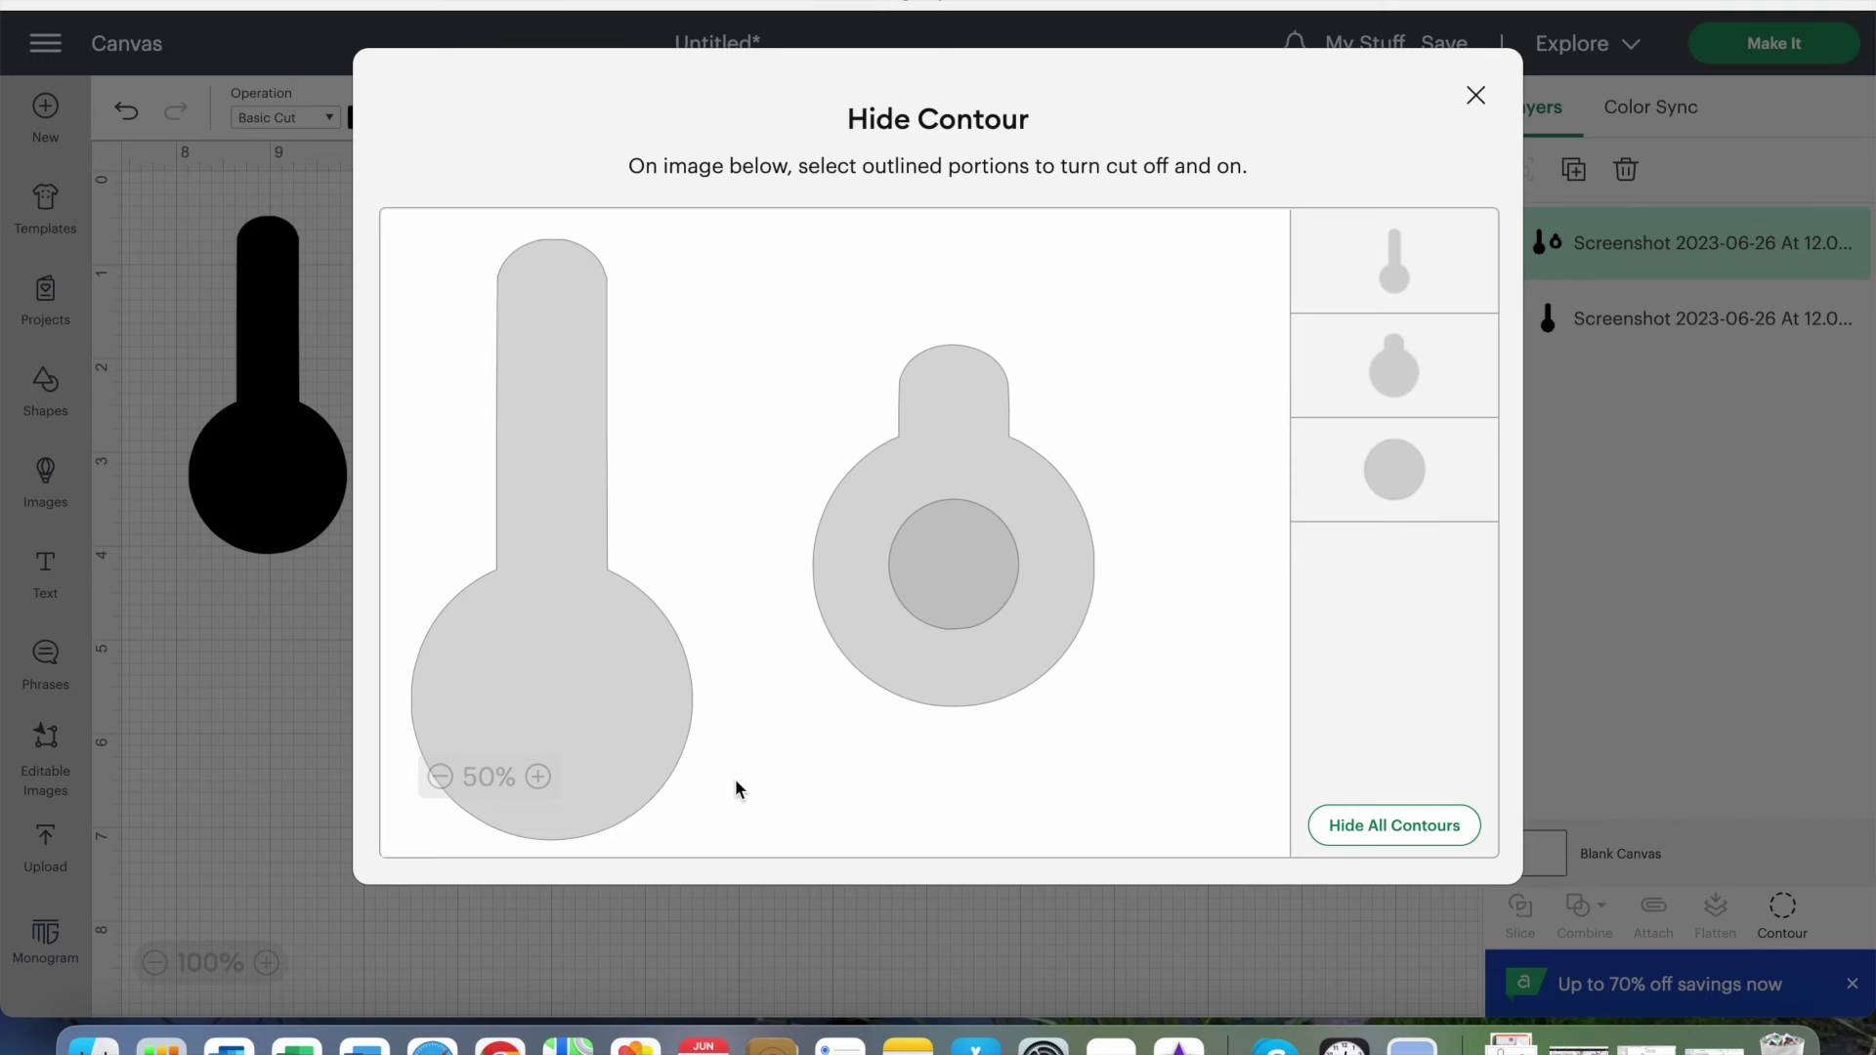
left_click(599, 718)
left_click(1475, 95)
left_click_drag(1022, 344, 481, 298)
left_click(1017, 533)
left_click(293, 323)
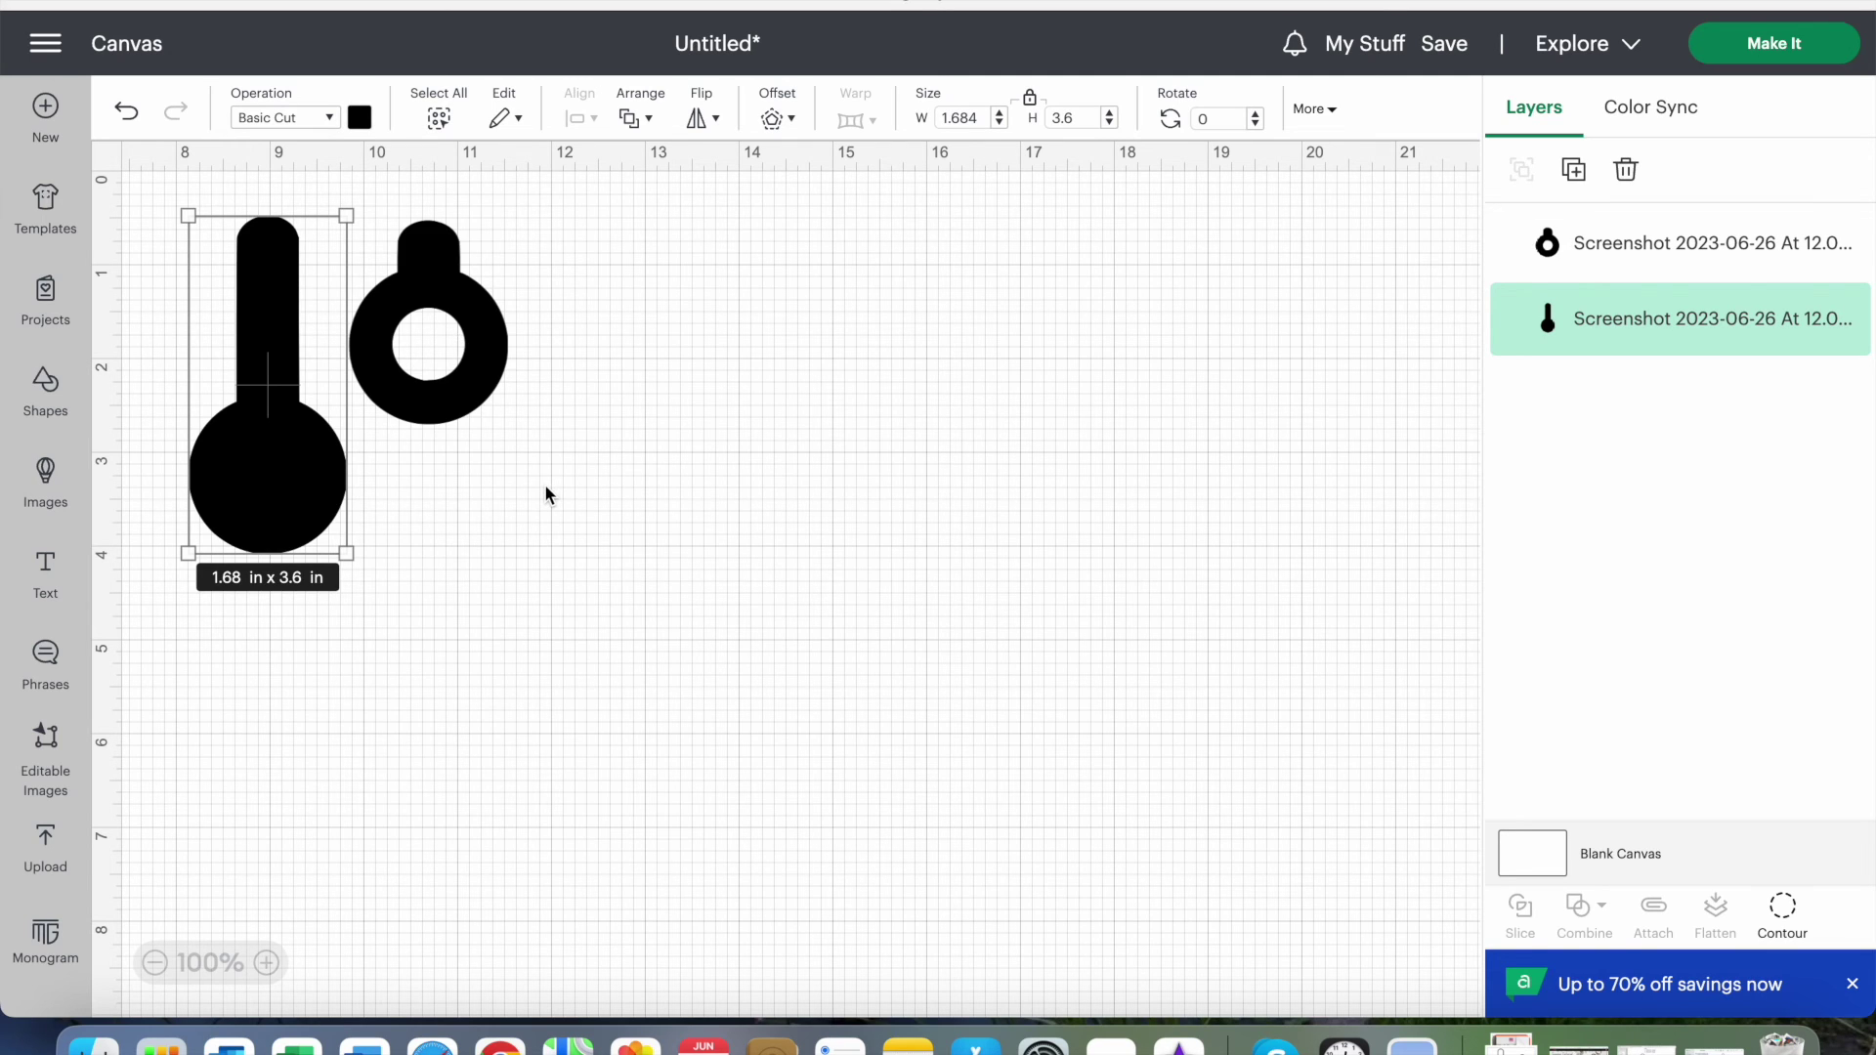